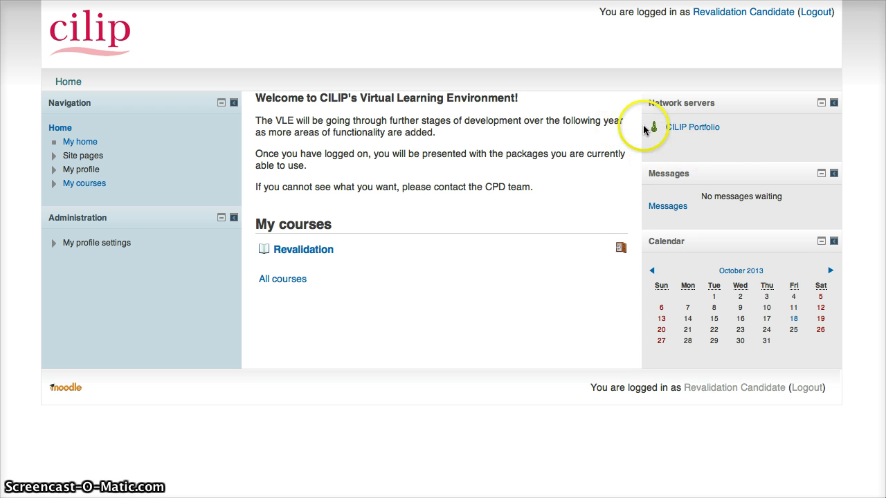
# Go from the VLE home page to the CILIP Portfolio and open its Continuing Professional Development (CPD) section.
pyautogui.click(689, 129)
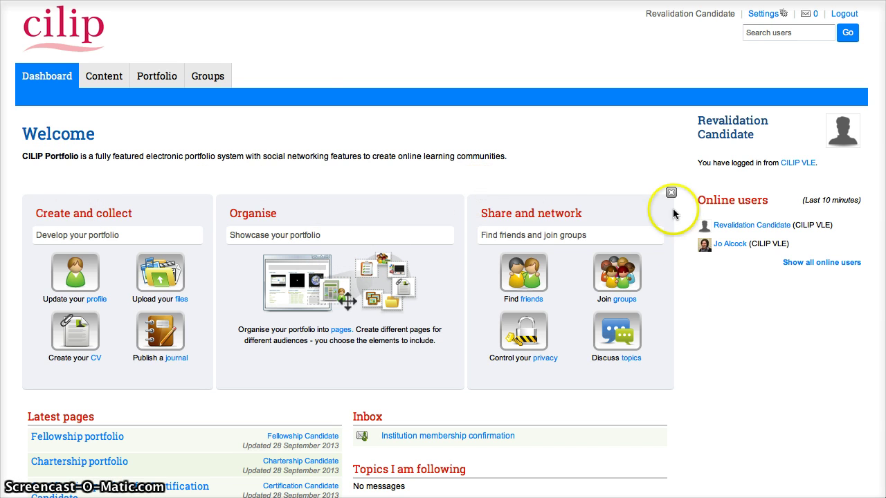
pyautogui.click(107, 79)
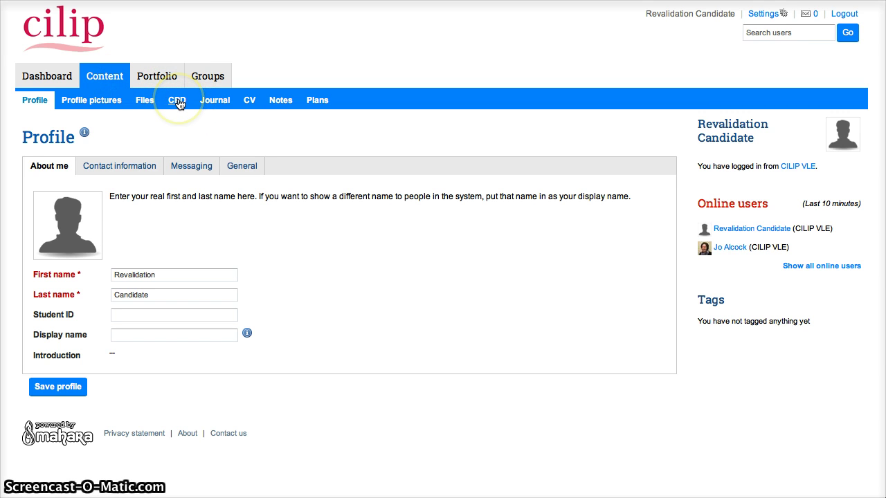
pyautogui.click(177, 101)
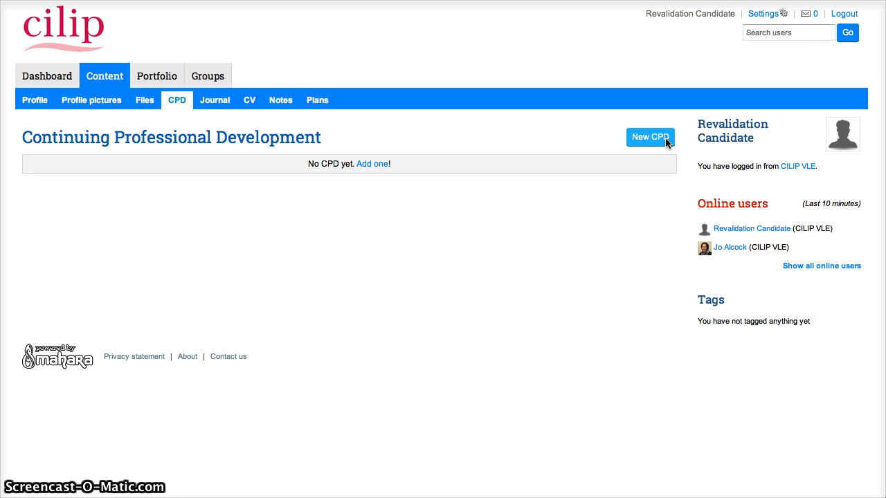
# Create and save a new CPD record titled "2013 CPD" with the tag "2013".
pyautogui.click(666, 141)
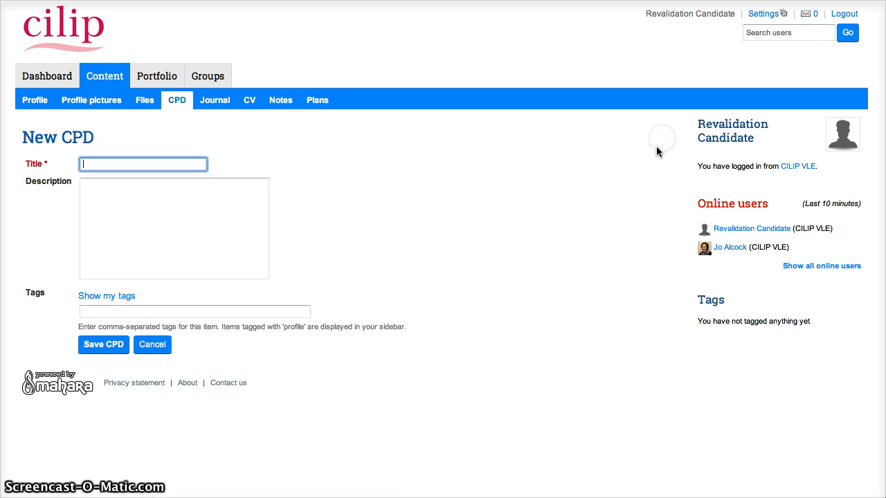
pyautogui.write('2013')
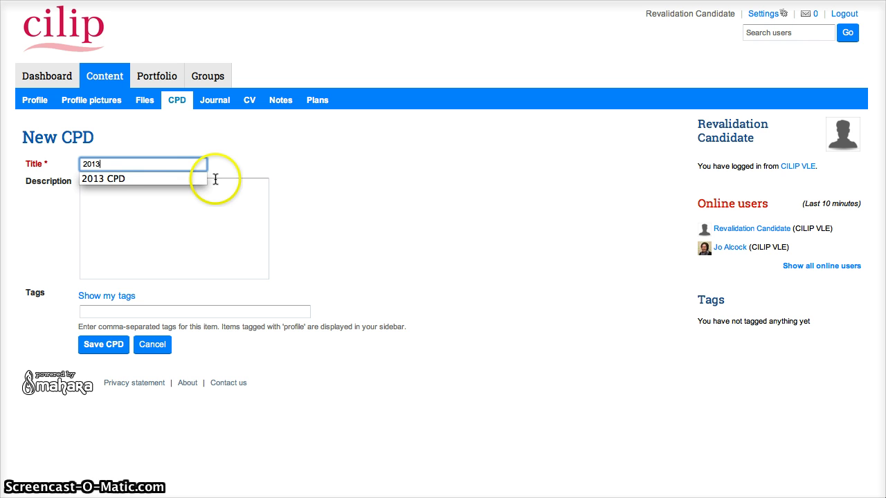
pyautogui.press('Down')
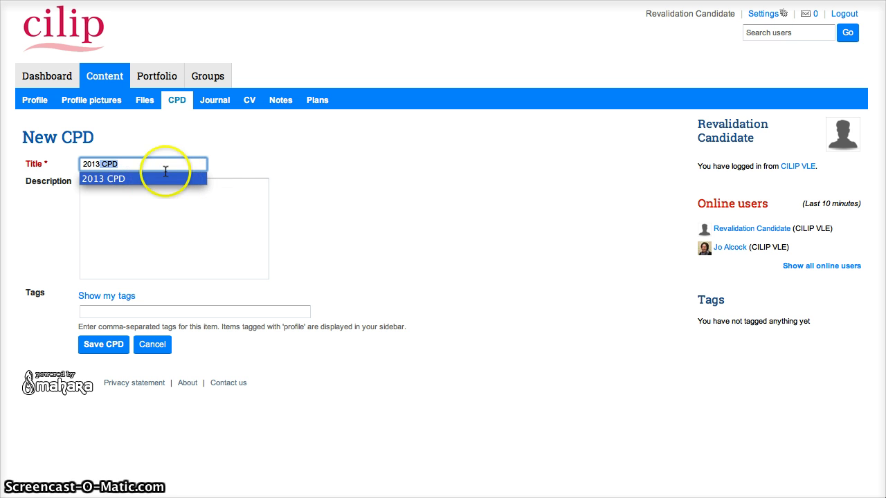
pyautogui.click(105, 313)
pyautogui.write('2013')
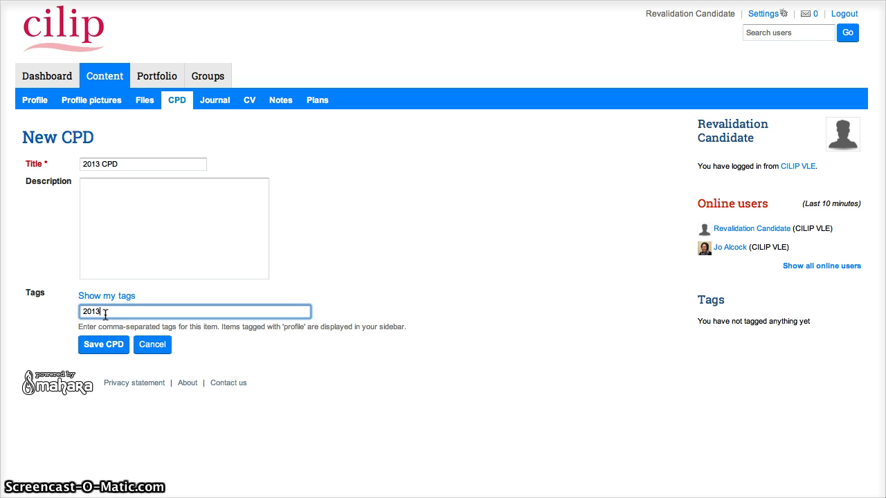
pyautogui.click(130, 343)
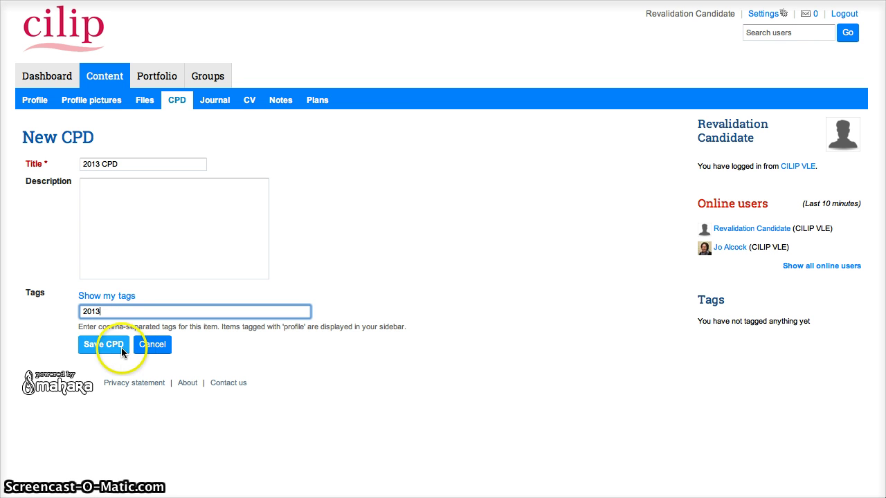
pyautogui.click(107, 349)
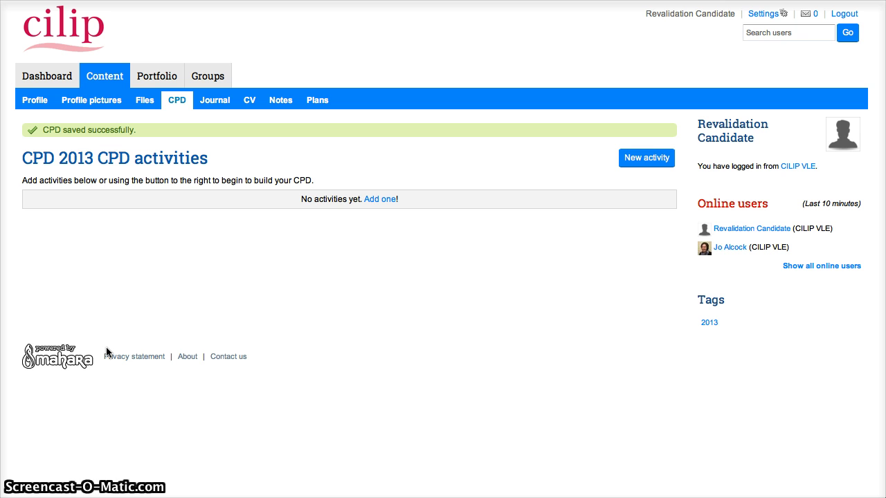
# Start a new activity in the 2013 CPD record, titled "Read CILIP Update" with the location "Online".
pyautogui.click(442, 311)
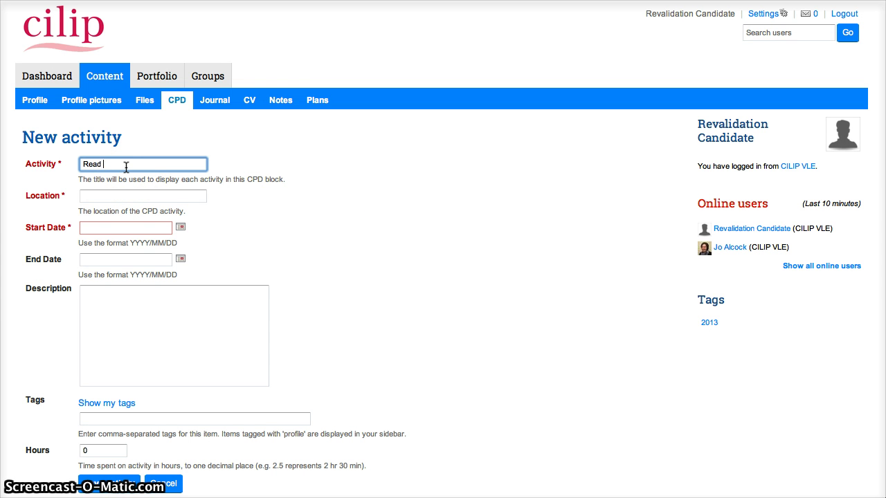
pyautogui.write('Read CILIP Update')
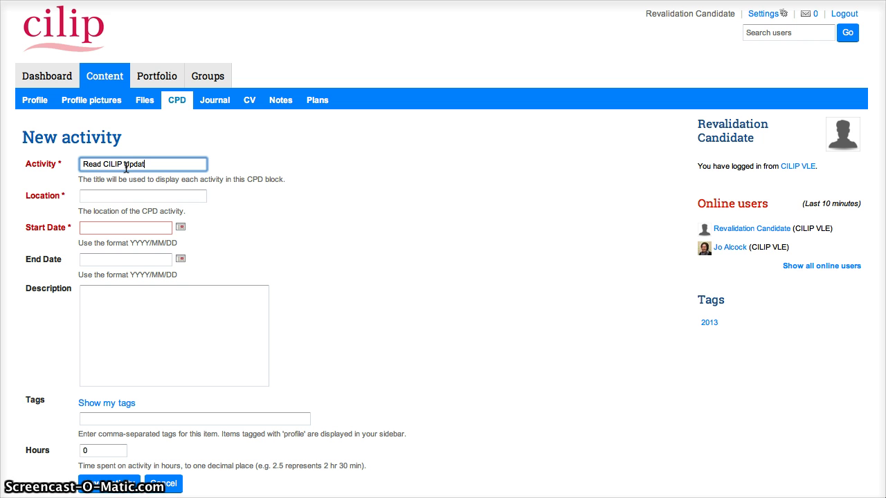
pyautogui.click(125, 201)
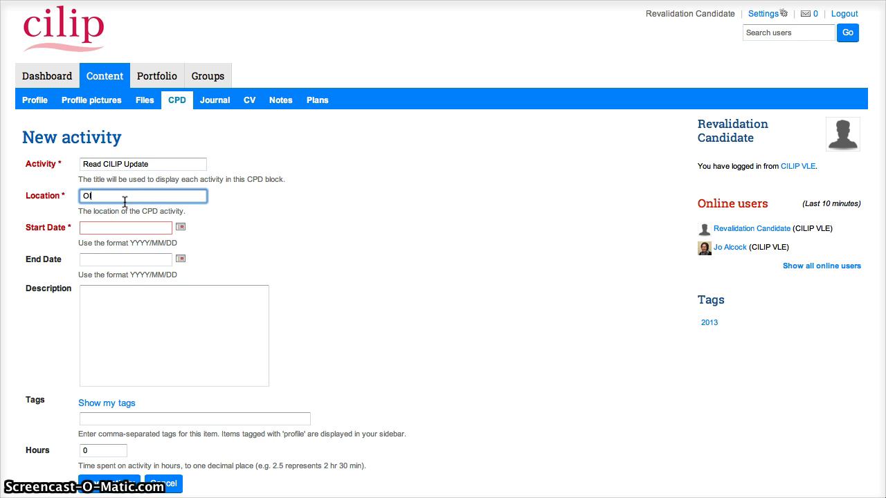
pyautogui.write('Online')
# Set both the start date and the end date of the reading activity to 2013/10/18.
pyautogui.click(180, 227)
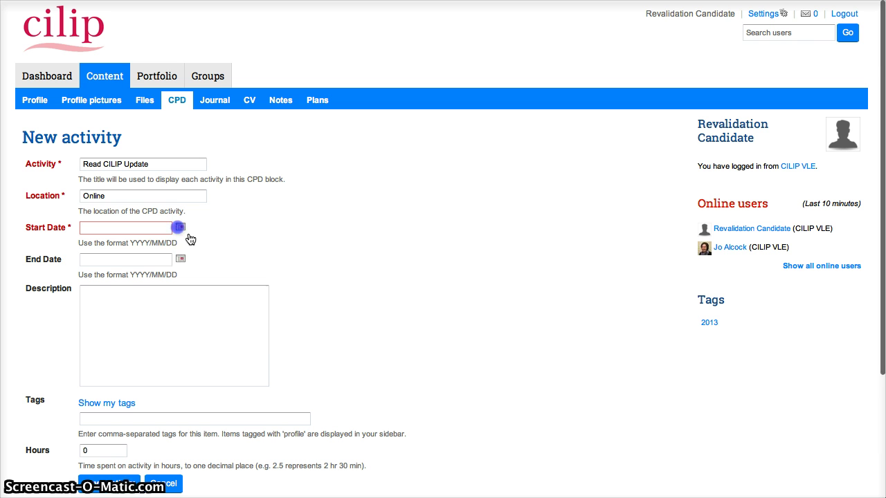
pyautogui.click(310, 304)
pyautogui.click(180, 259)
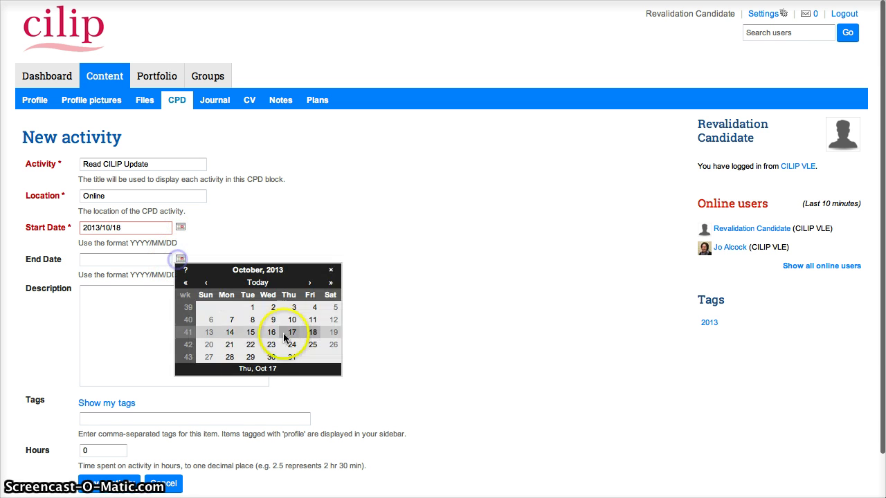
pyautogui.click(310, 331)
# Enter the activity description "Found column on Finding time for CPD very useful.".
pyautogui.click(90, 308)
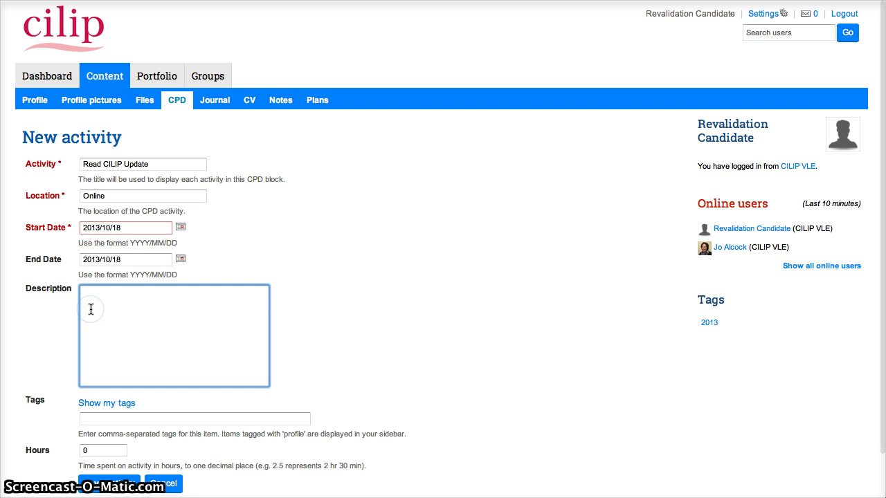
pyautogui.write('Found co')
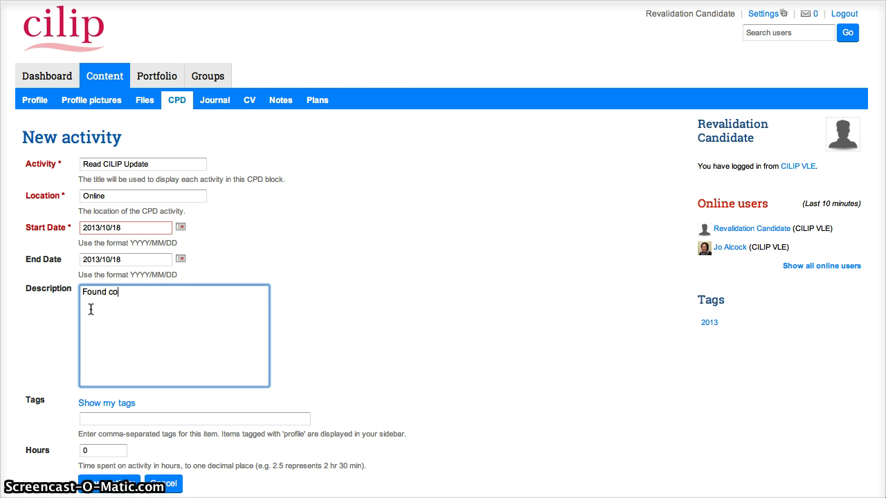
pyautogui.write('lumn on Finding time for CPD')
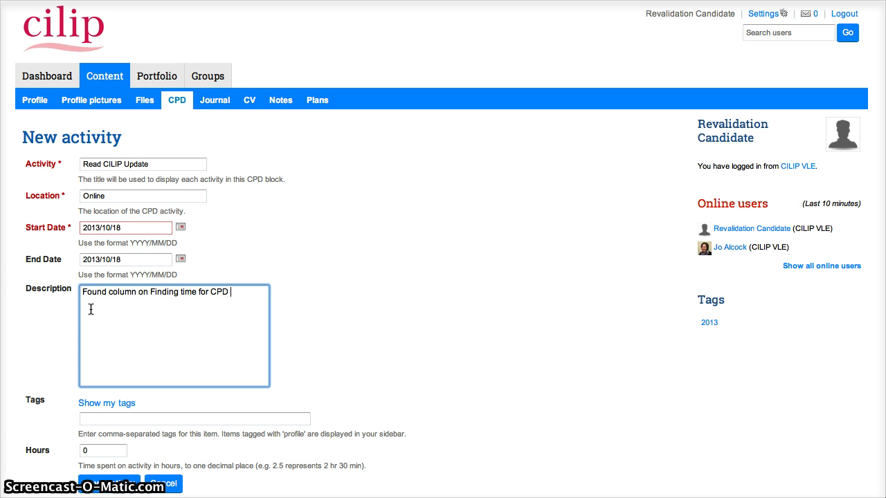
pyautogui.write(' very useful.')
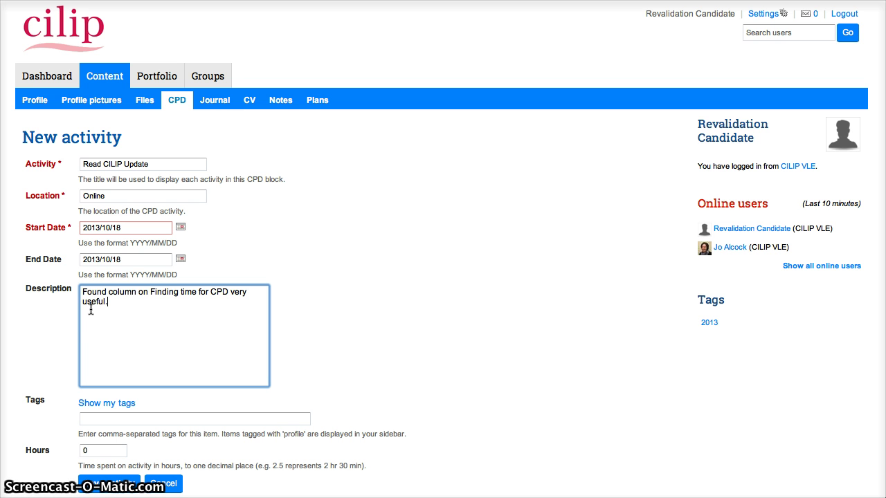
pyautogui.click(123, 313)
# Tag the activity "reading", set its time spent to 1 hour and save it.
pyautogui.click(96, 417)
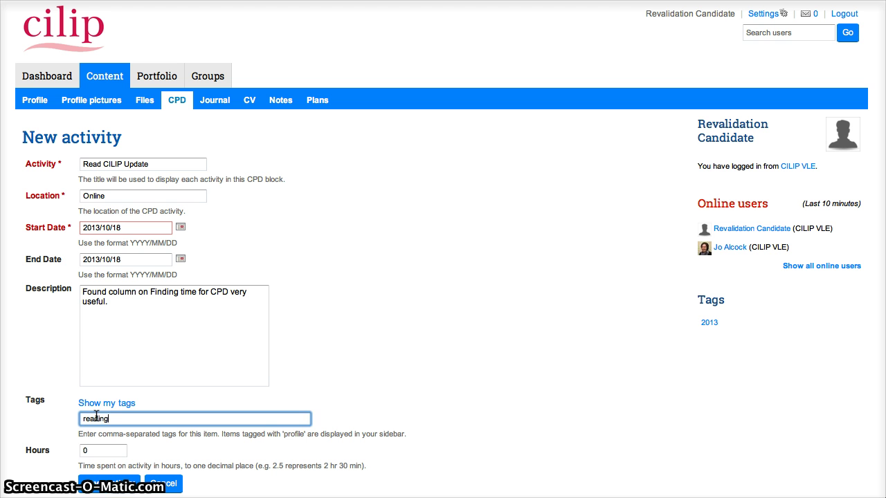
pyautogui.click(98, 449)
pyautogui.write('1')
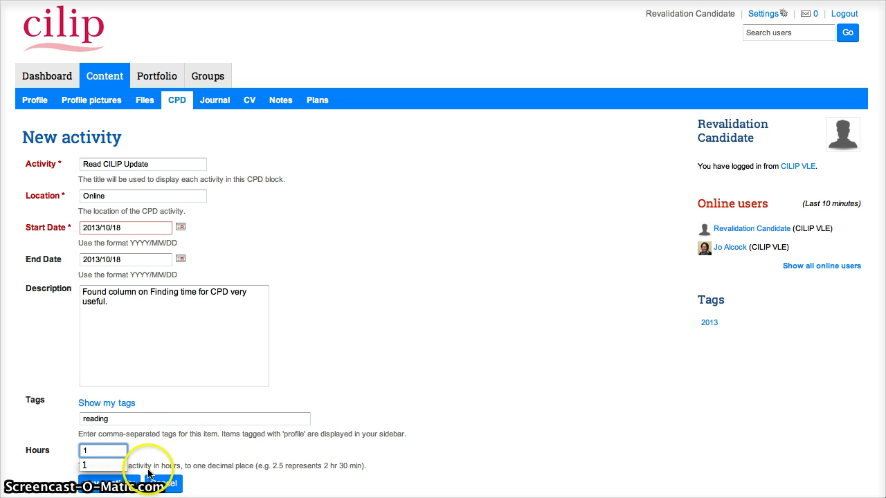
pyautogui.click(111, 478)
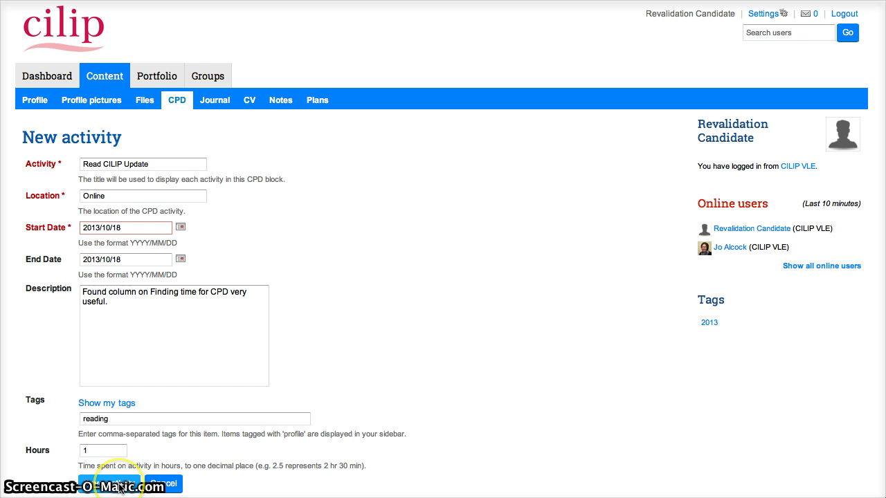
pyautogui.click(119, 486)
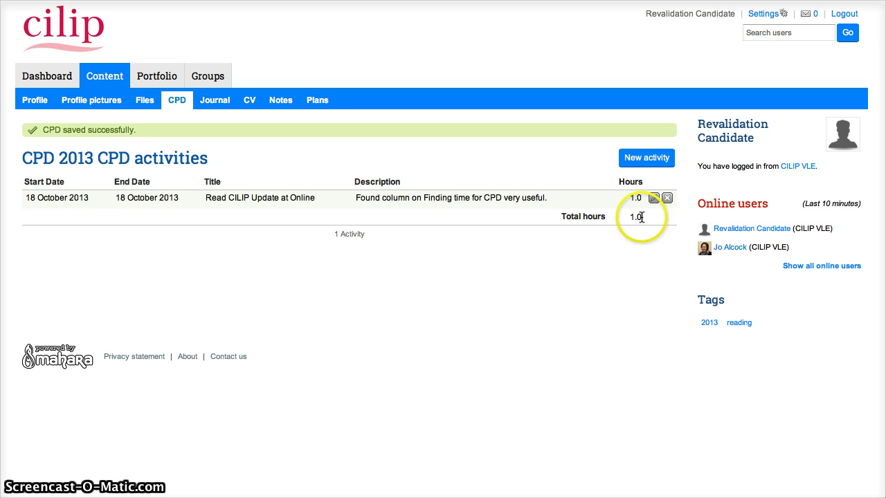
# Start another activity in the 2013 CPD record, titled "Training on VLE" with the location "Online".
pyautogui.click(644, 155)
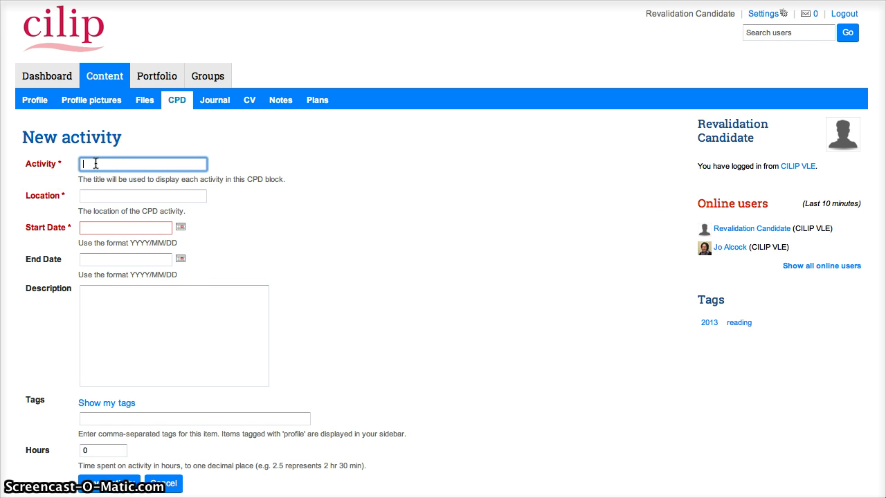
pyautogui.write('Training on VLE')
pyautogui.click(68, 197)
pyautogui.click(93, 198)
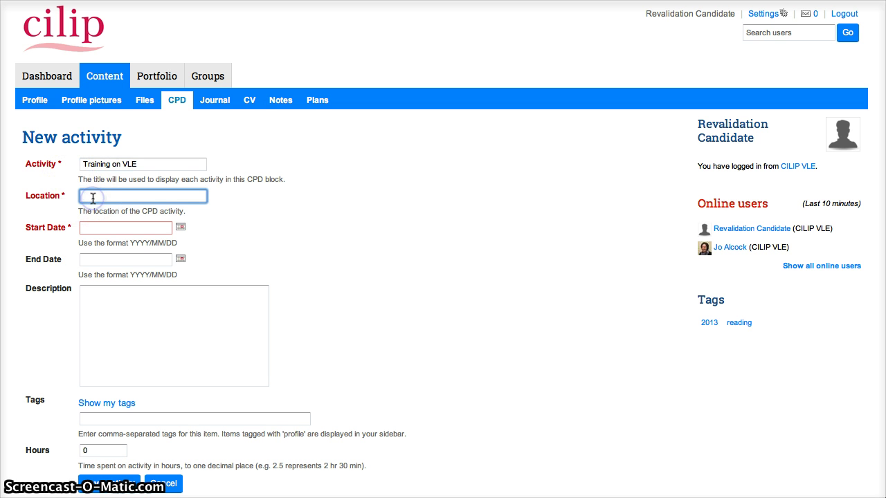
pyautogui.write('Online')
# Set both the start date and the end date of the training activity to 2013/10/17.
pyautogui.click(92, 230)
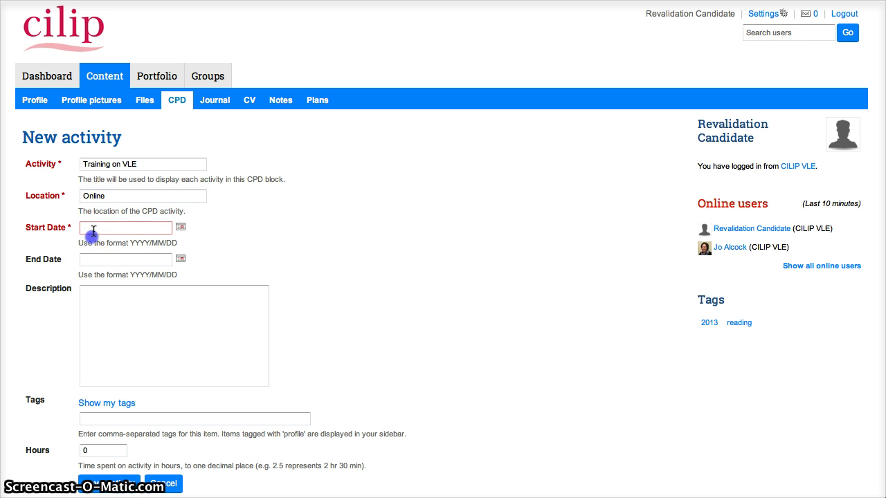
pyautogui.click(180, 227)
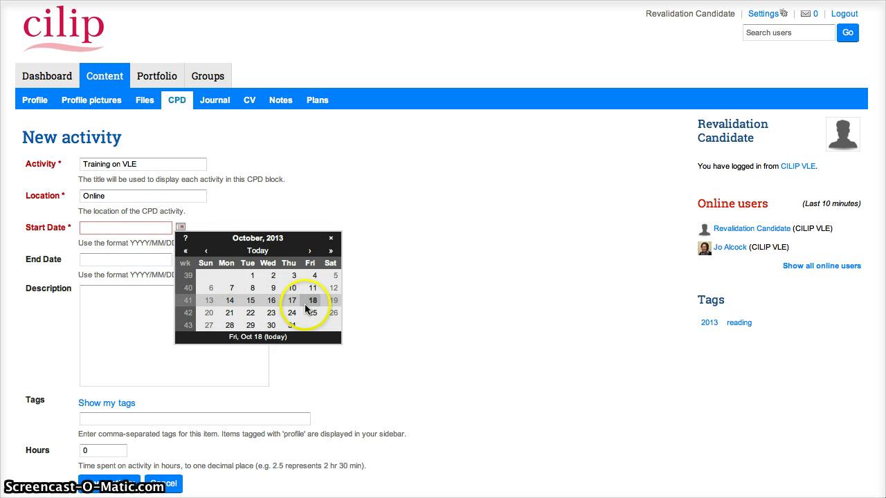
pyautogui.click(294, 303)
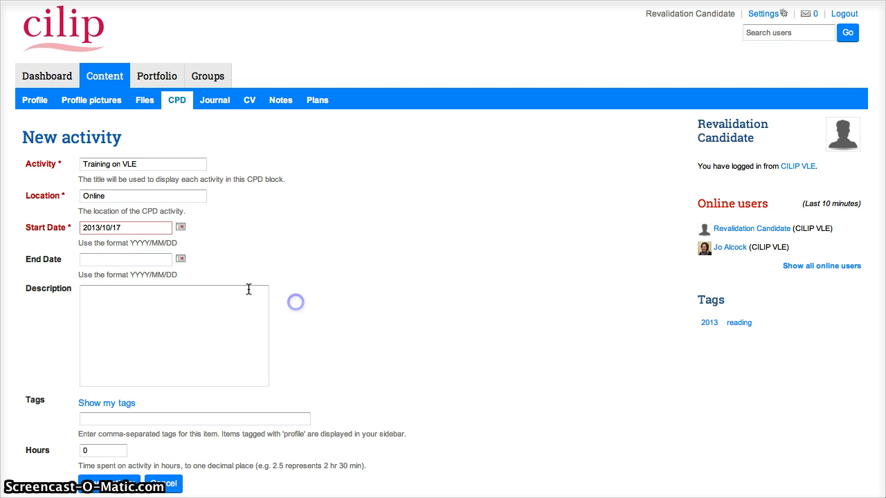
pyautogui.click(180, 259)
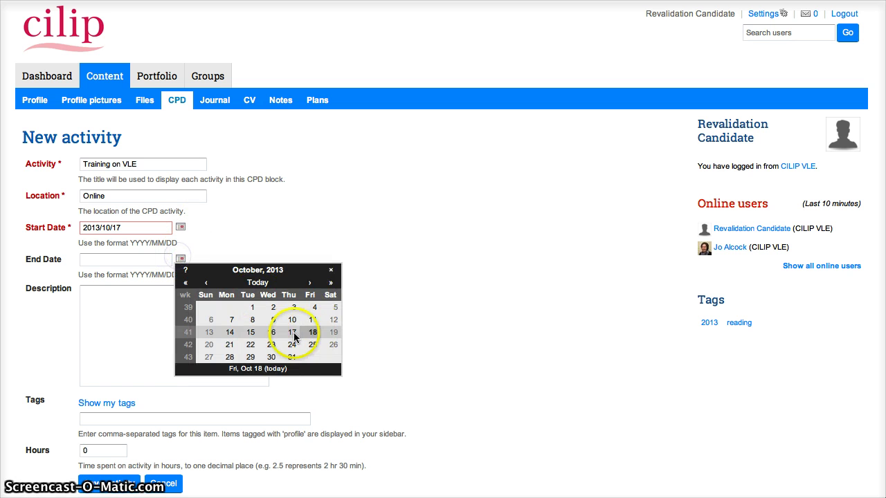
pyautogui.click(205, 283)
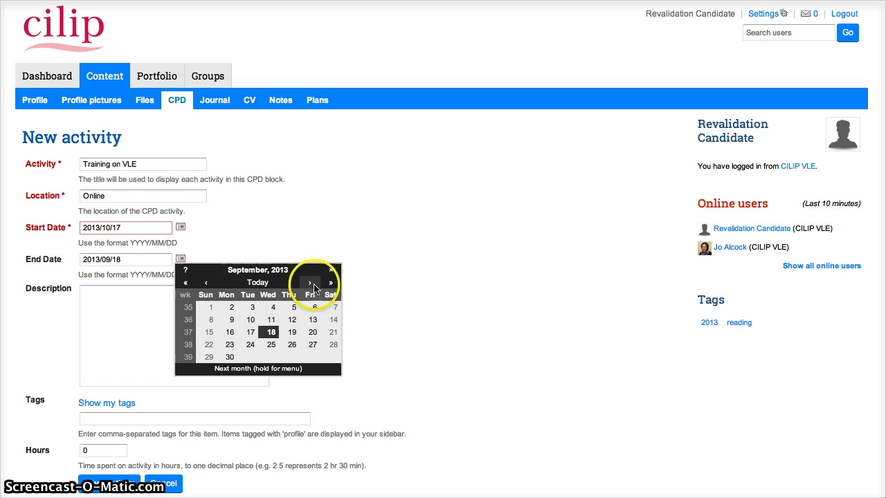
pyautogui.click(309, 283)
pyautogui.click(294, 335)
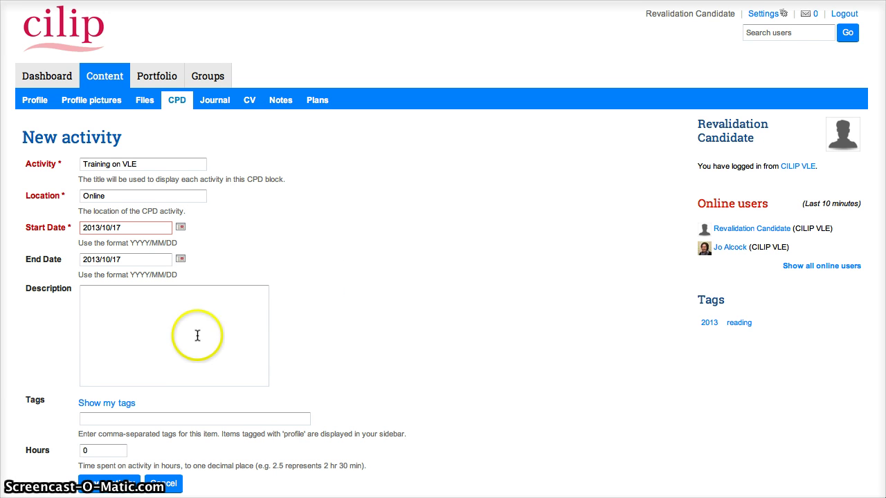
# Enter the activity description "Received training on how to moderate a webinar using Blackboard Collaborate.".
pyautogui.click(156, 319)
pyautogui.write('Recei')
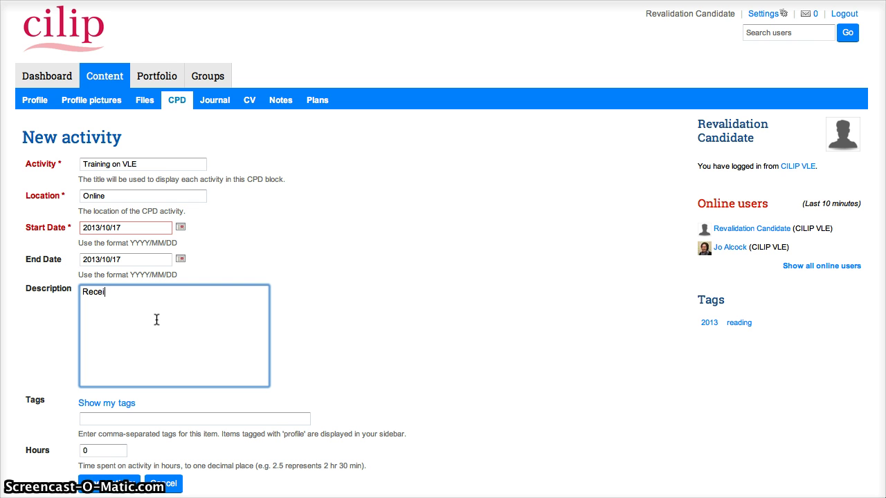
pyautogui.write('ved training on how to m')
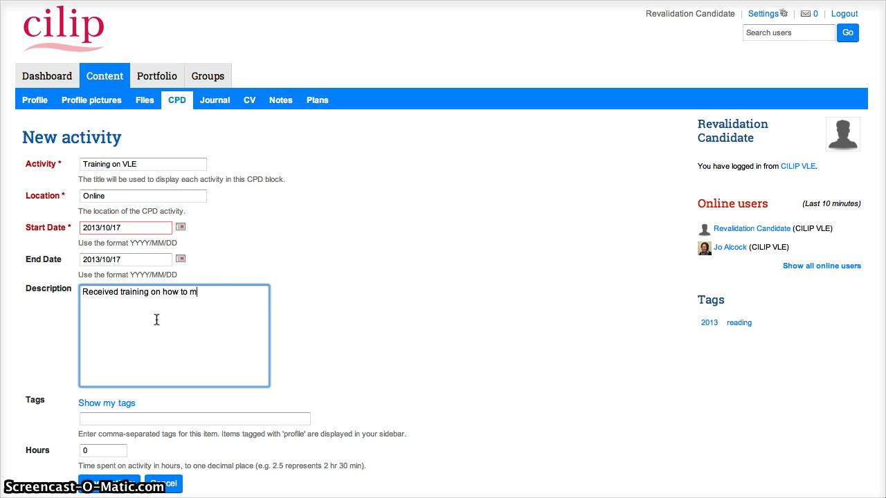
pyautogui.write('oderate a webinar')
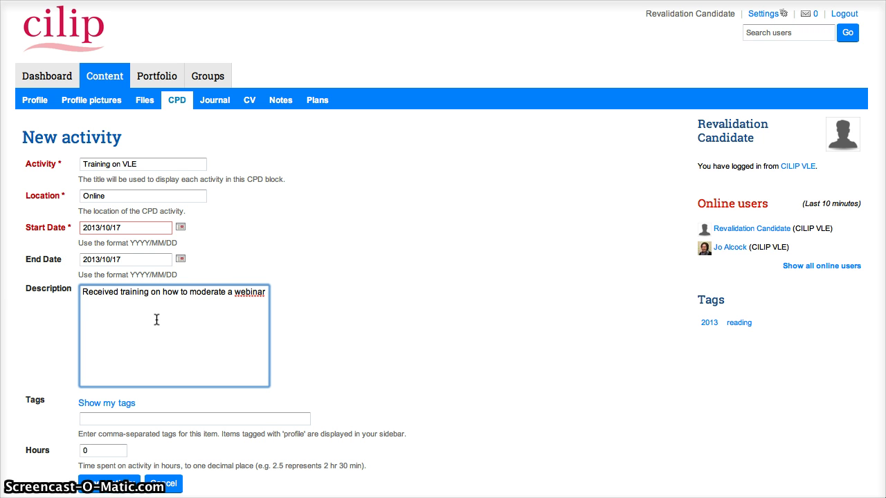
pyautogui.write(' using Blackboard Collaborate.')
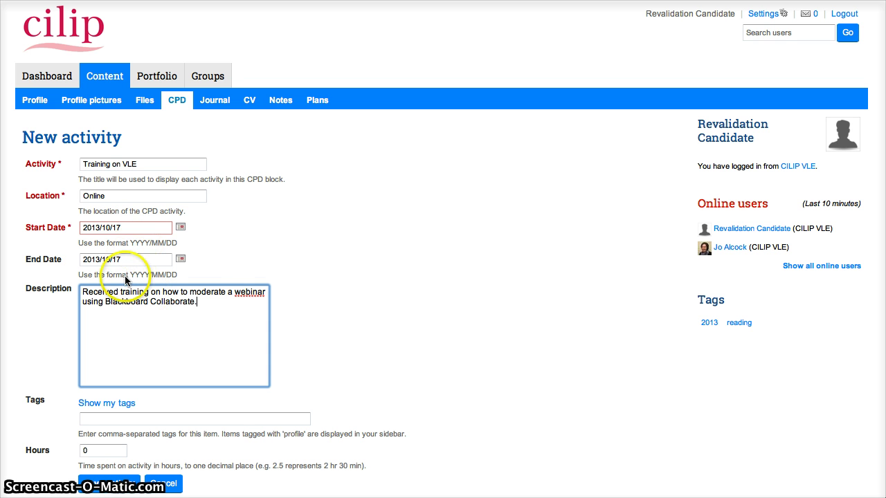
# Tag the training activity "vle, webinar", set its time spent to 2 hours and save it.
pyautogui.click(125, 420)
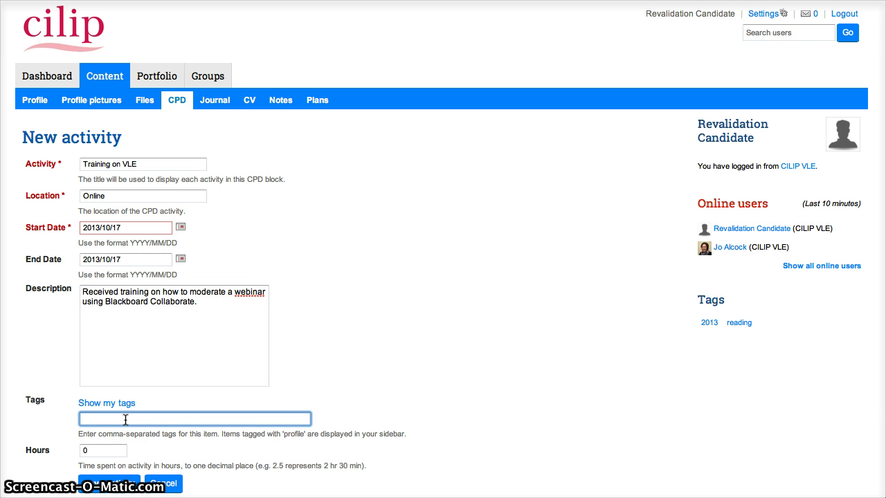
pyautogui.write('vle, webinar')
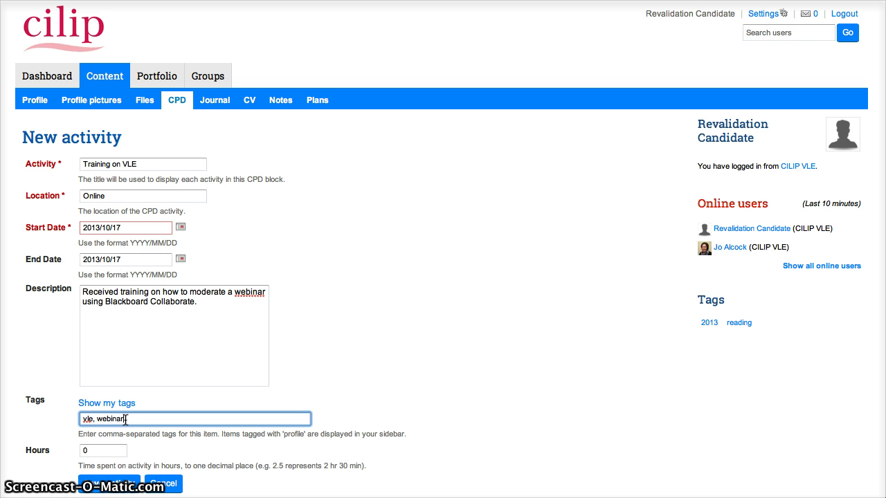
pyautogui.click(88, 452)
pyautogui.write('2')
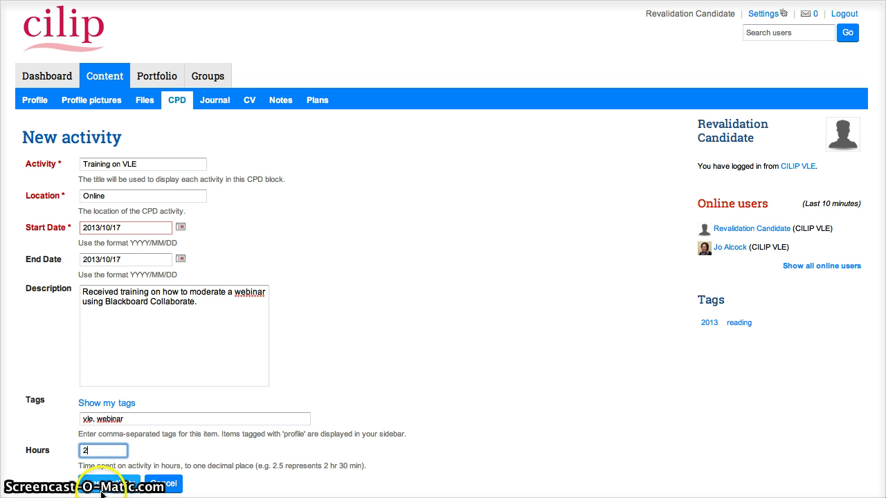
pyautogui.click(109, 483)
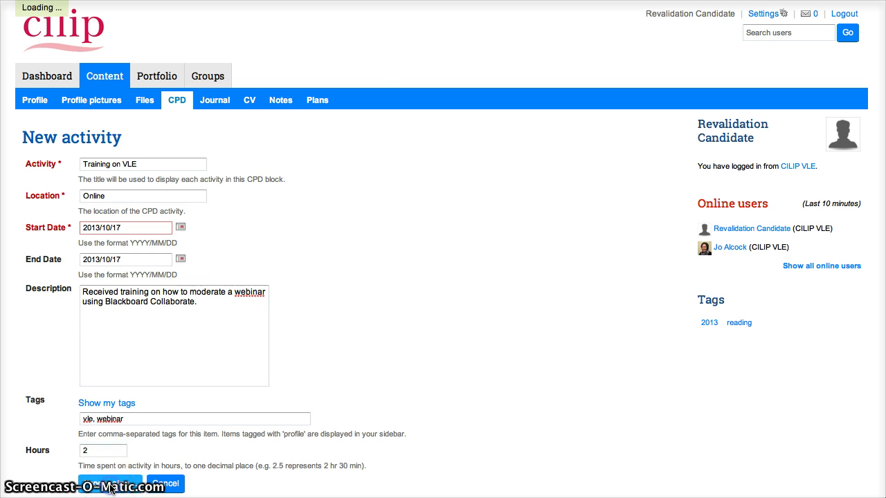